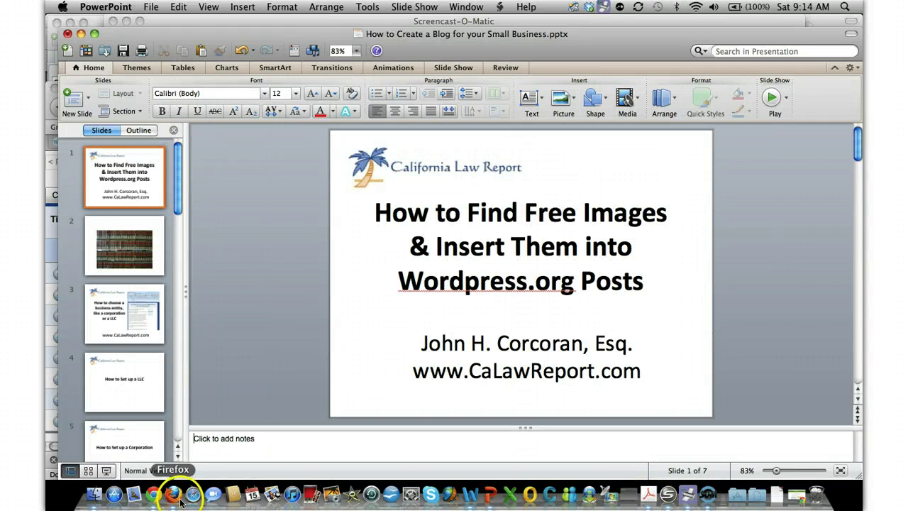
Bring Chrome forward on CC Search and place the cursor in its empty search box
click(153, 495)
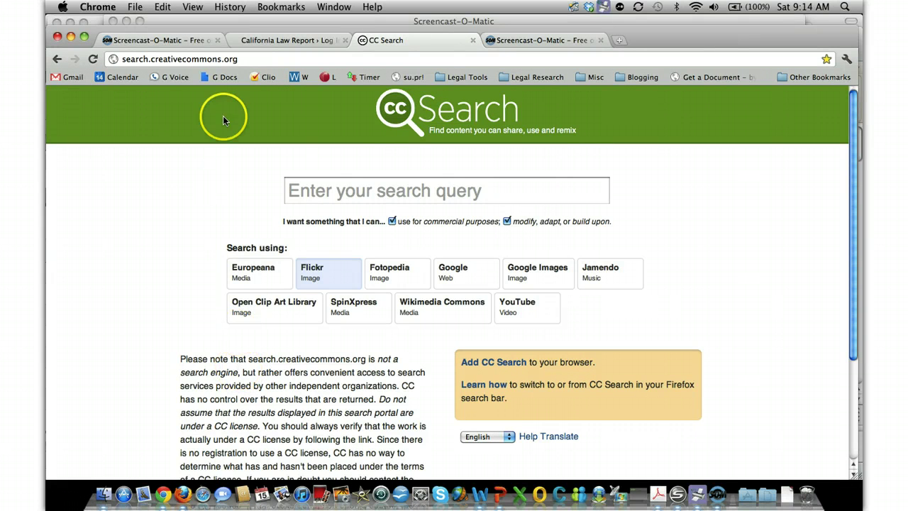
click(250, 59)
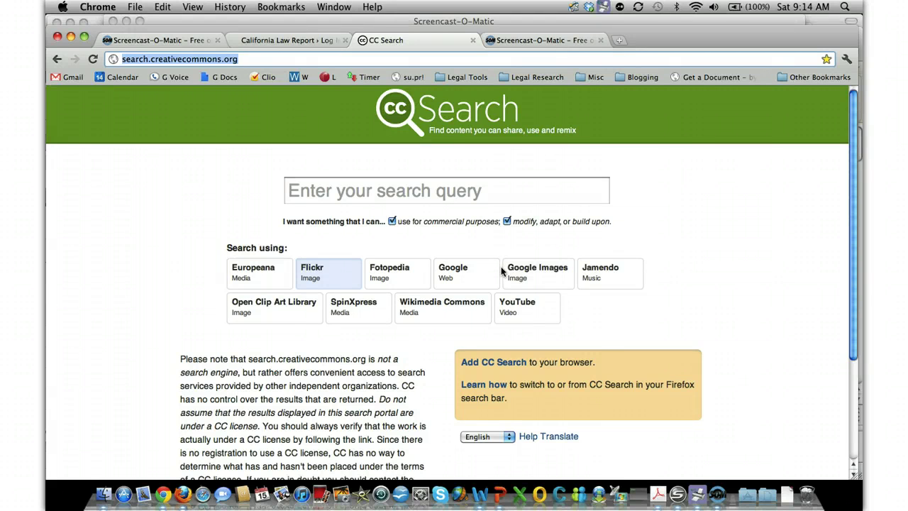
click(467, 190)
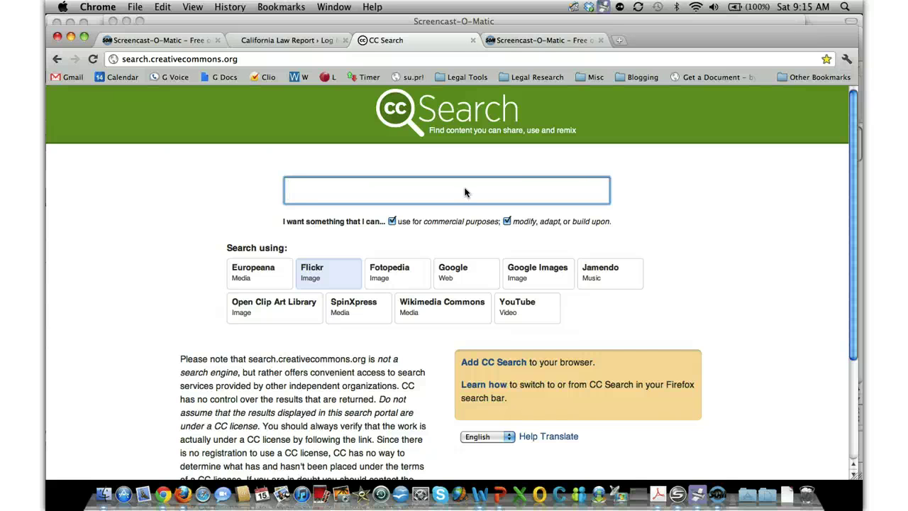
Search Flickr via CC Search for 'red firetrucks' and open a fire truck photo from the results
text(firetrucks)
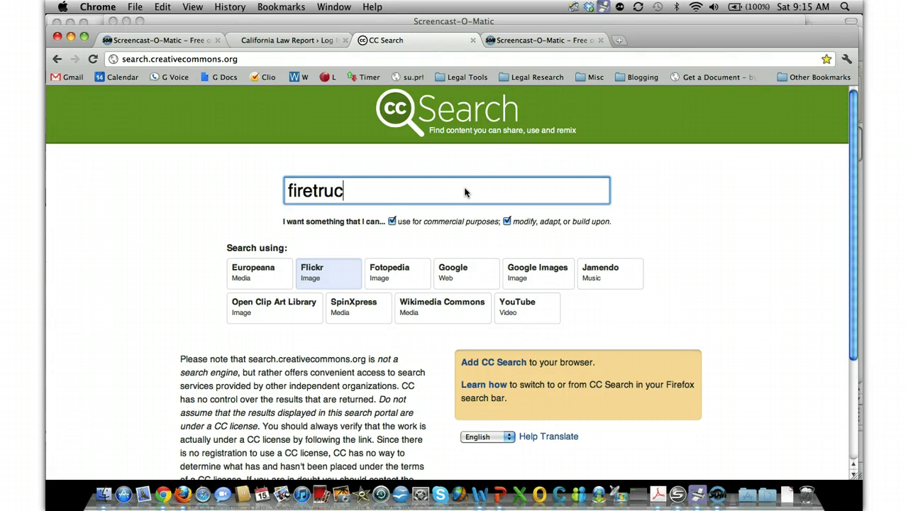
key(BackSpace)
key(BackSpace)
key(BackSpace)
key(BackSpace)
key(BackSpace)
key(BackSpace)
key(BackSpace)
key(BackSpace)
key(BackSpace)
key(BackSpace)
text(red t)
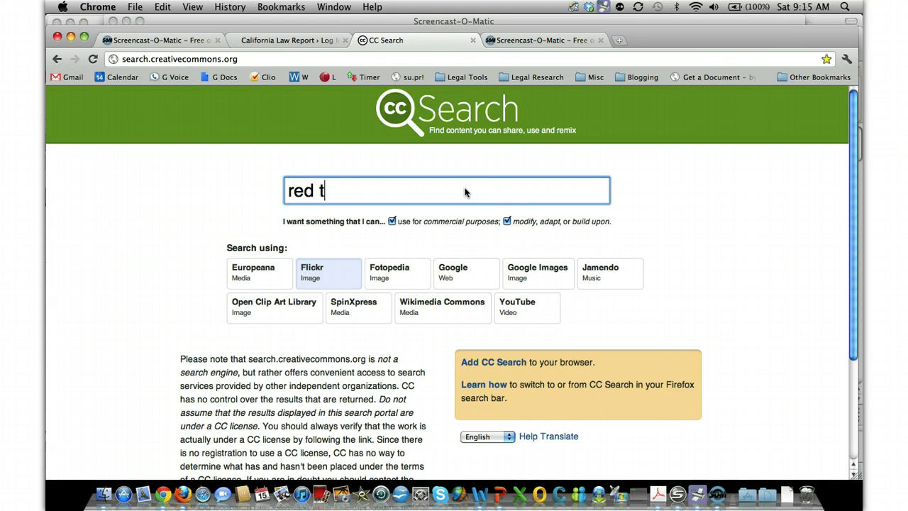
key(BackSpace)
text(firetrucks)
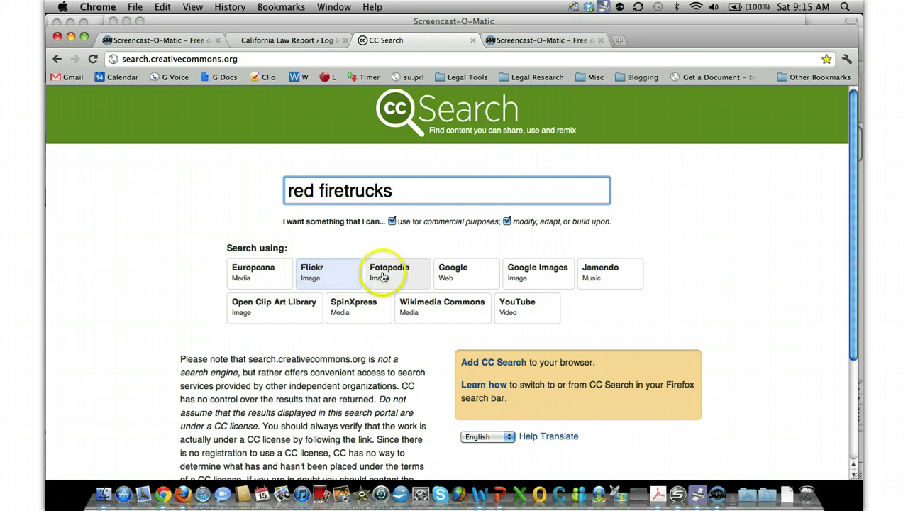
scroll(422, 221, down, 1)
scroll(422, 221, down, 2)
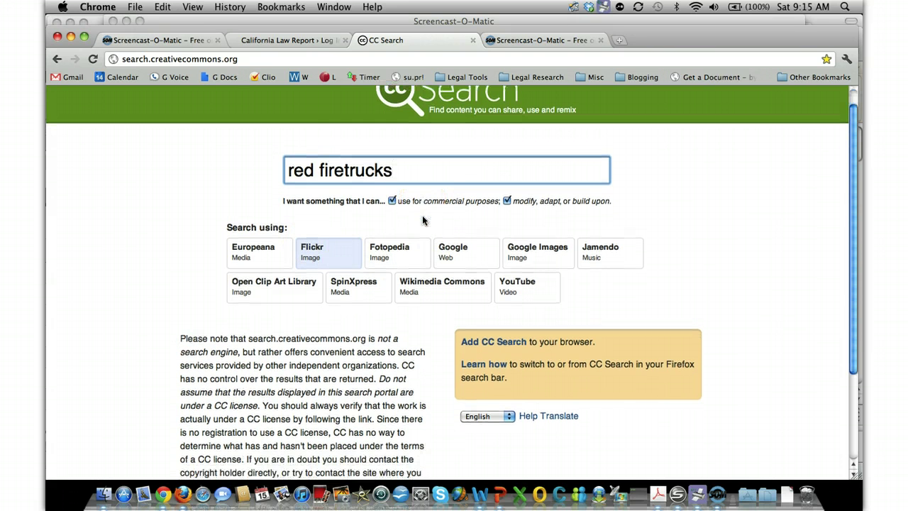
key(Return)
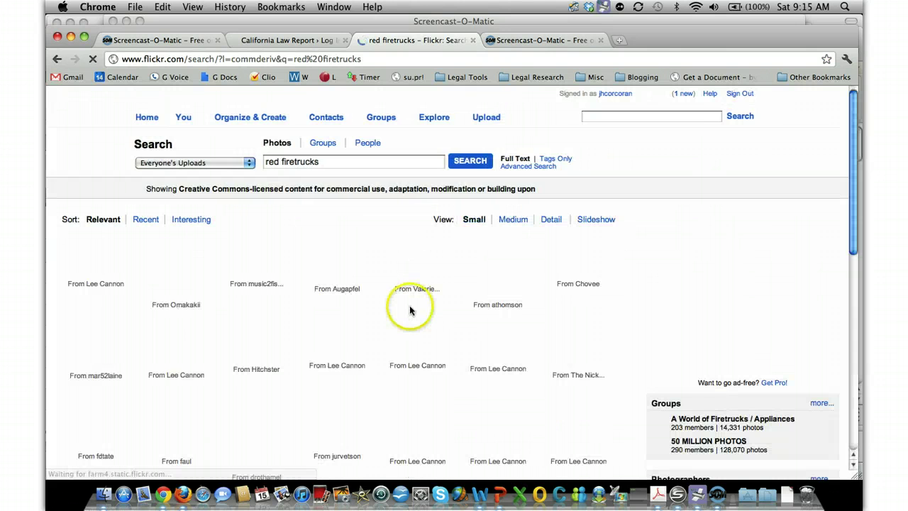
scroll(408, 308, down, 2)
double_click(409, 308)
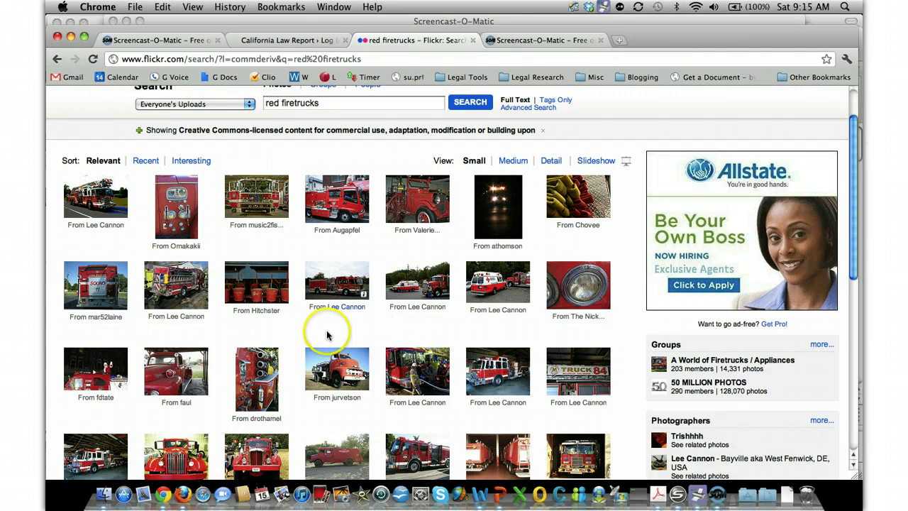
scroll(328, 333, down, 2)
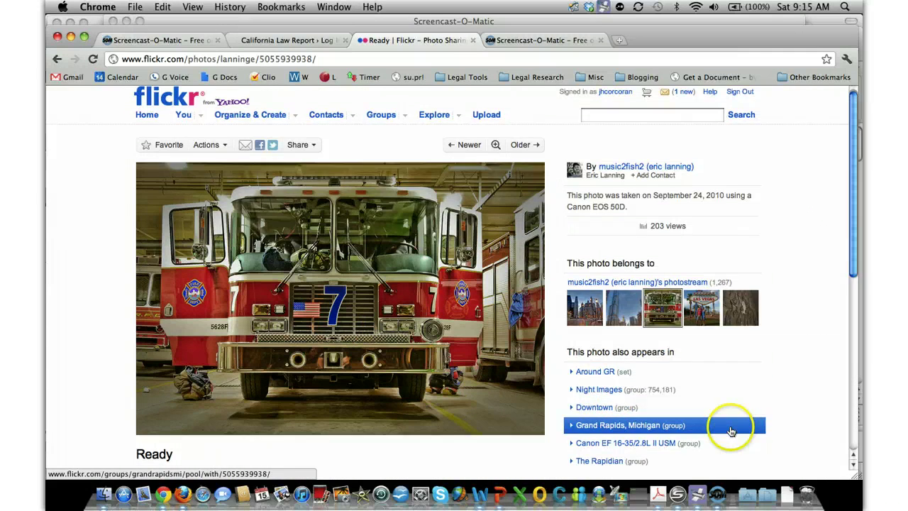
Scroll the 'Ready' fire truck photo page to check its Some rights reserved license
scroll(730, 426, down, 5)
scroll(732, 429, down, 1)
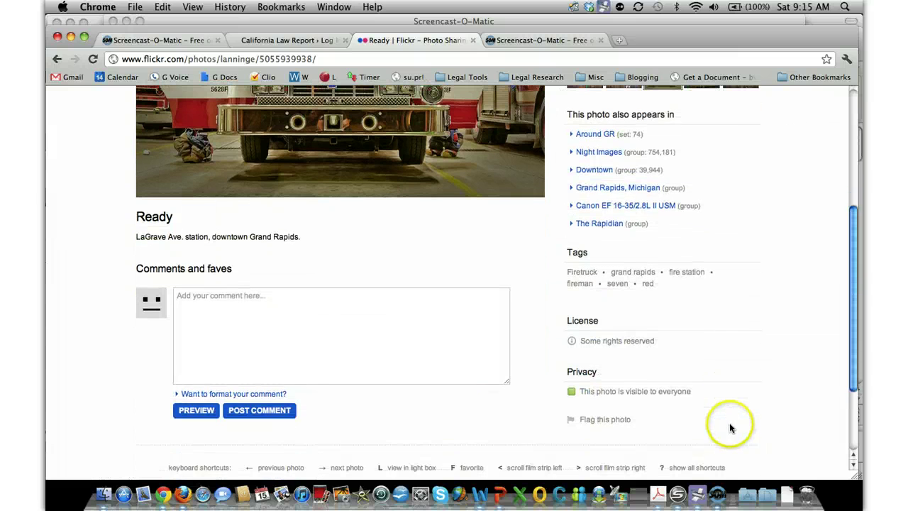
triple_click(593, 342)
scroll(589, 341, up, 5)
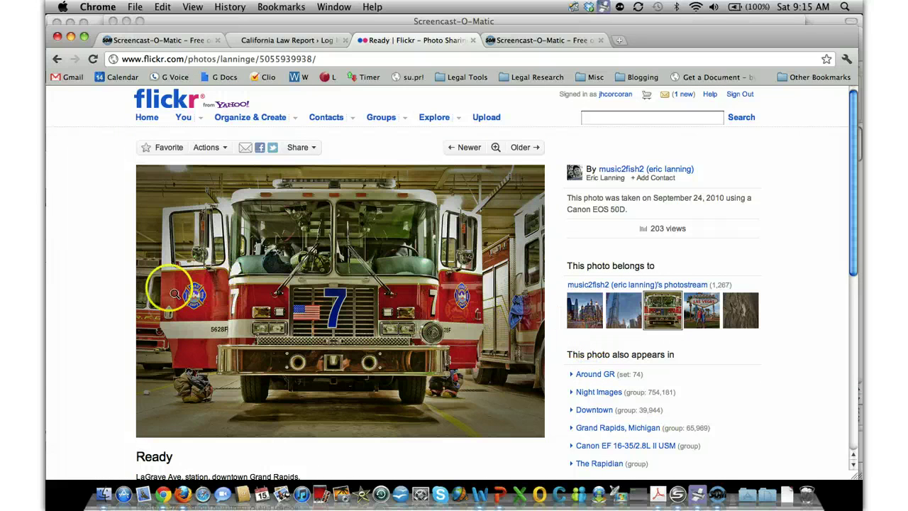
scroll(100, 279, down, 2)
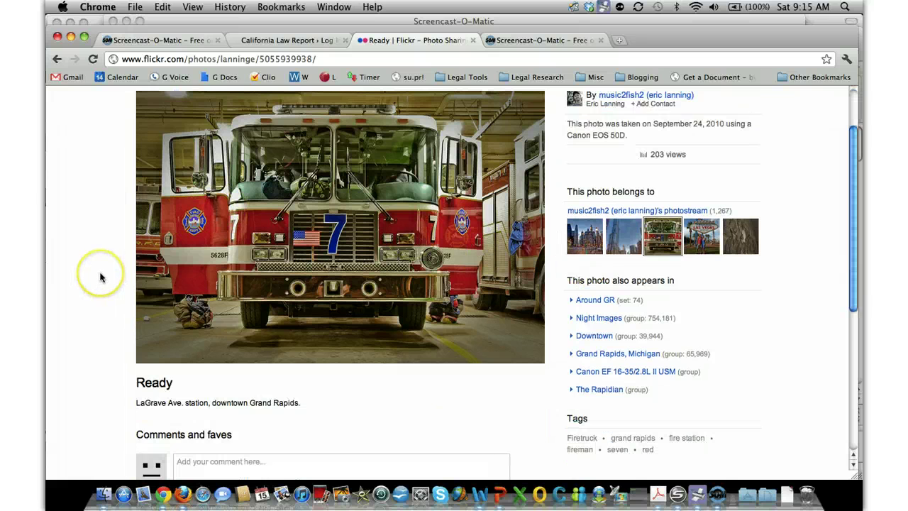
scroll(100, 279, down, 1)
scroll(100, 277, up, 3)
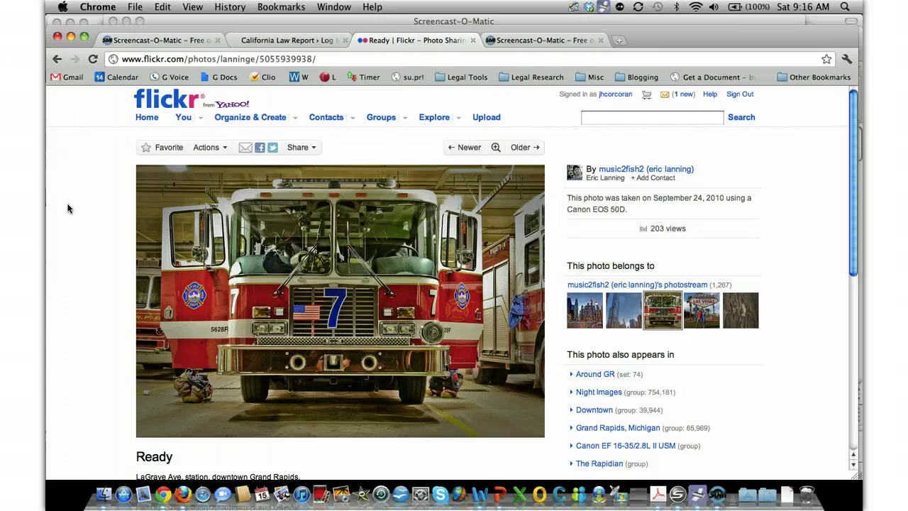
Open the photo's available sizes and choose to save the large fire truck image
click(215, 150)
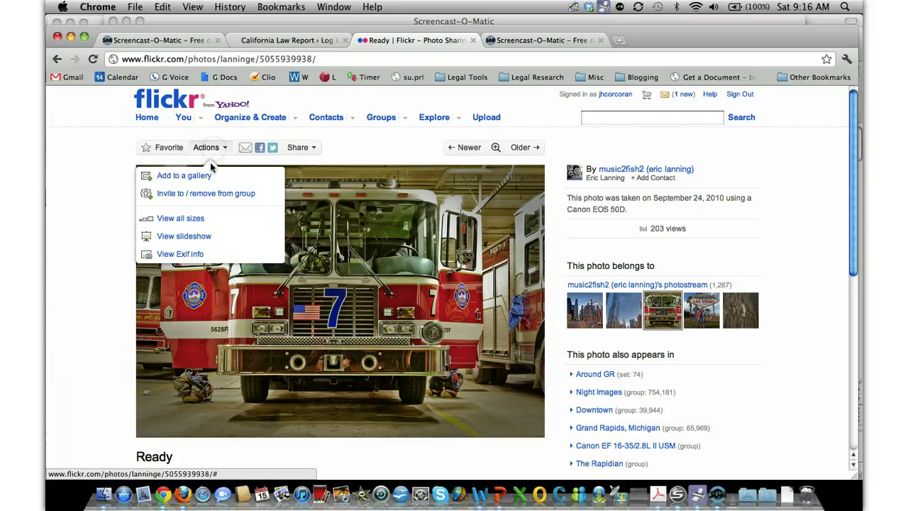
click(197, 218)
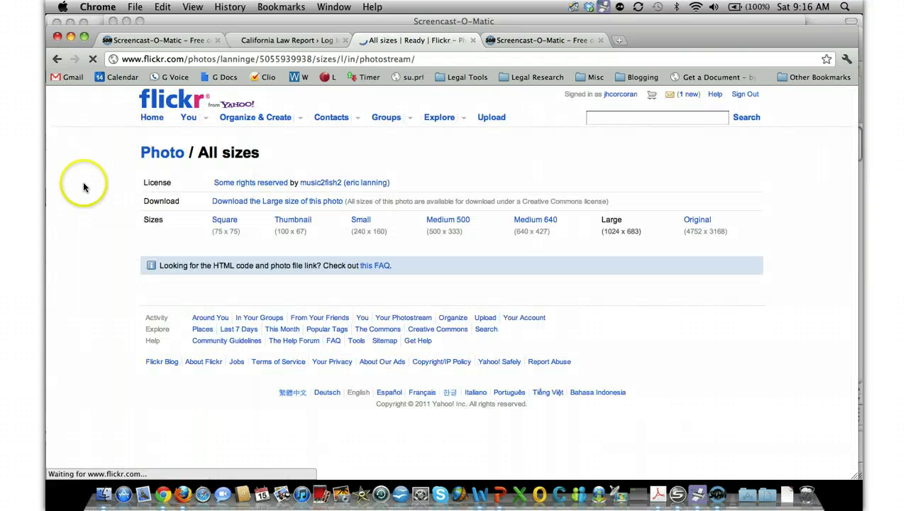
scroll(85, 186, down, 5)
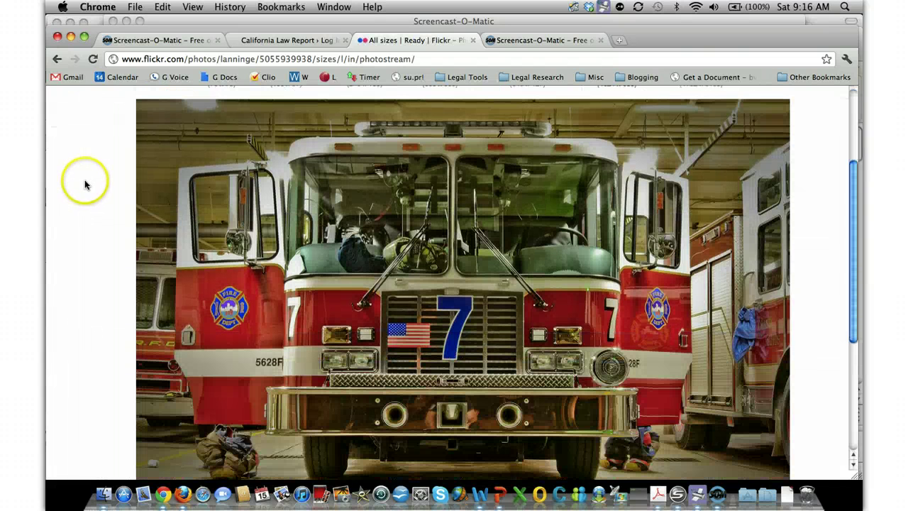
right_click(179, 181)
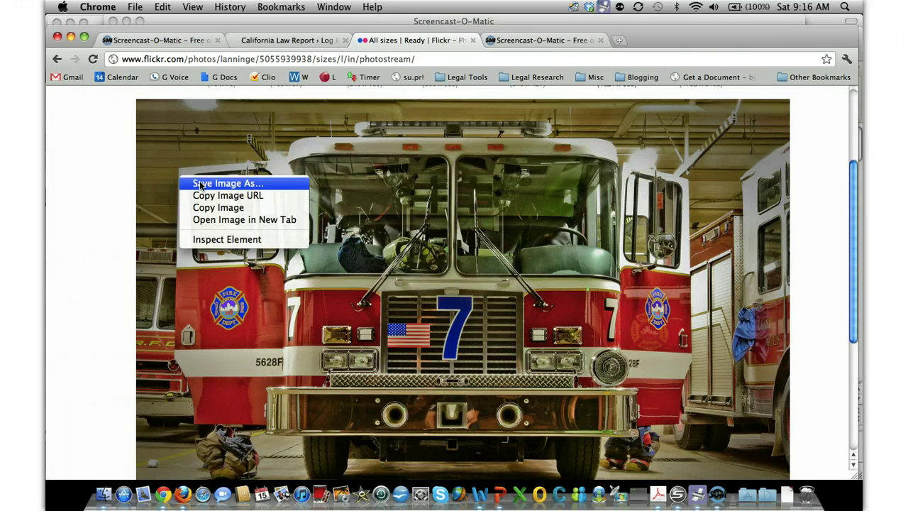
click(103, 176)
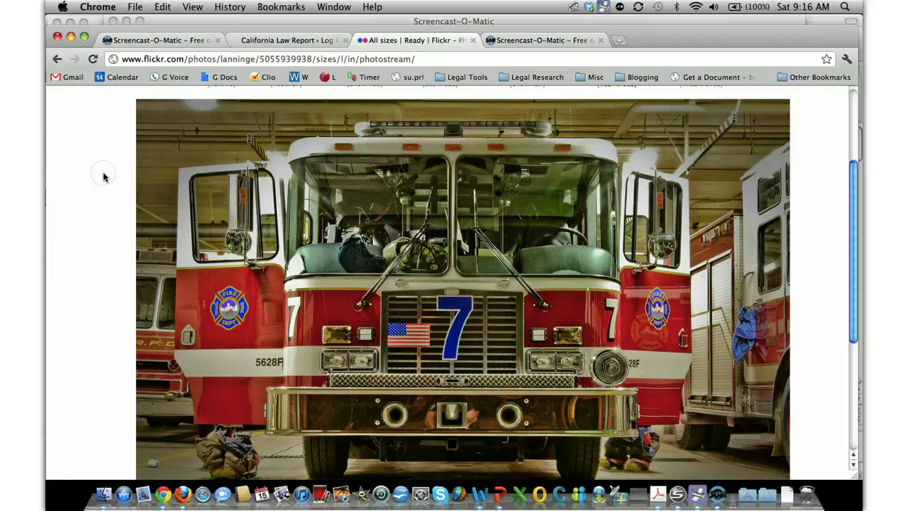
click(122, 182)
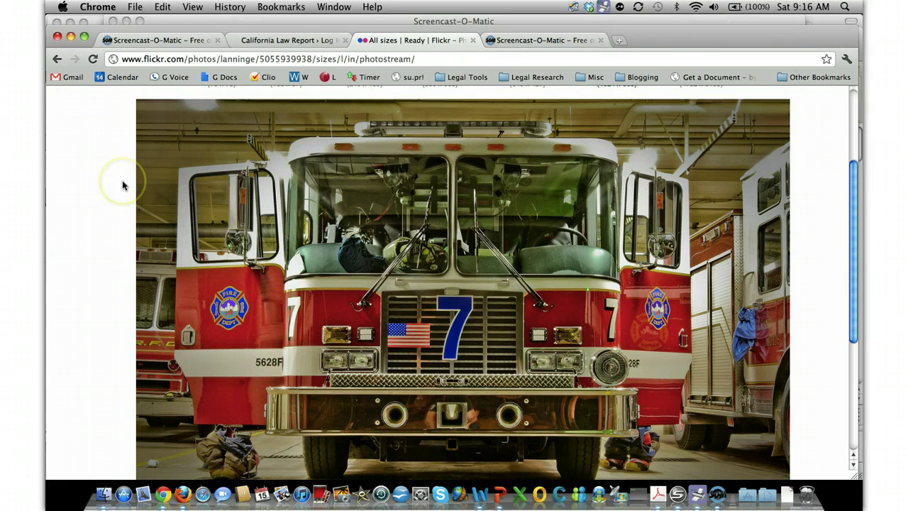
right_click(234, 190)
click(235, 194)
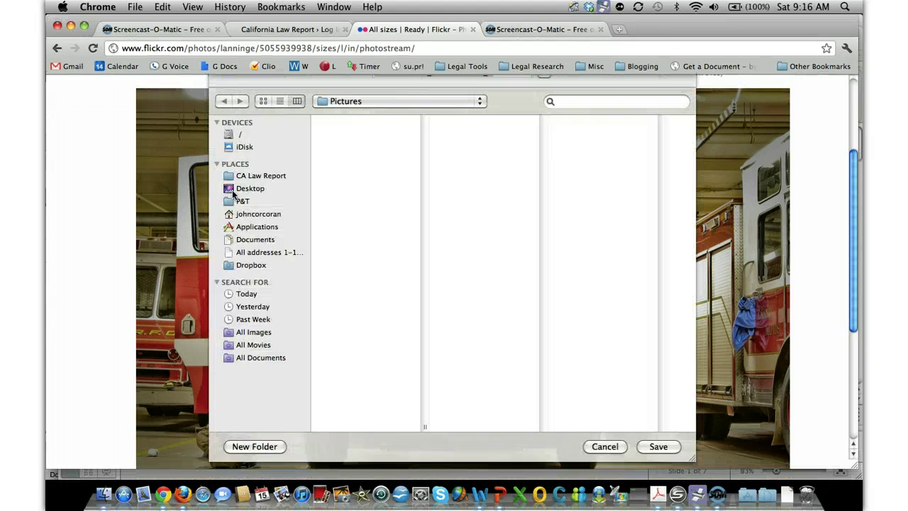
Save it into Dropbox > Blogging > Images as 'red firetruck'
click(263, 320)
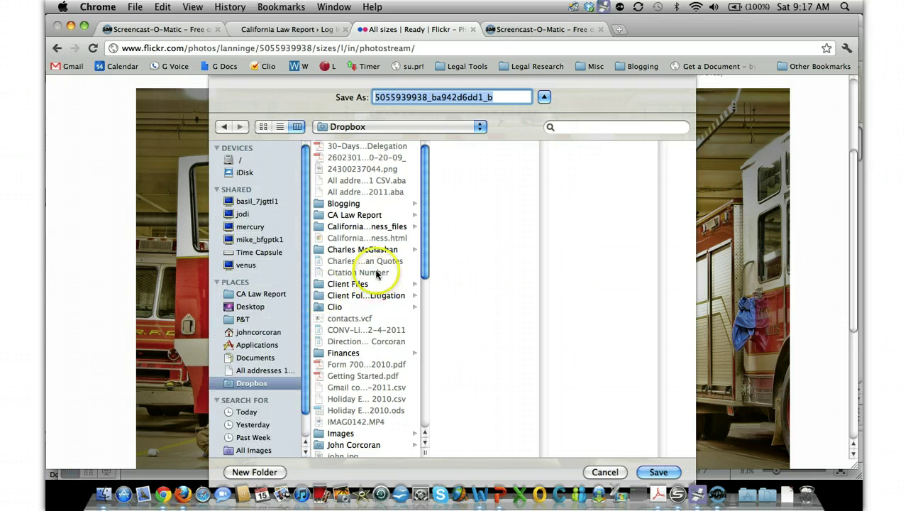
click(385, 206)
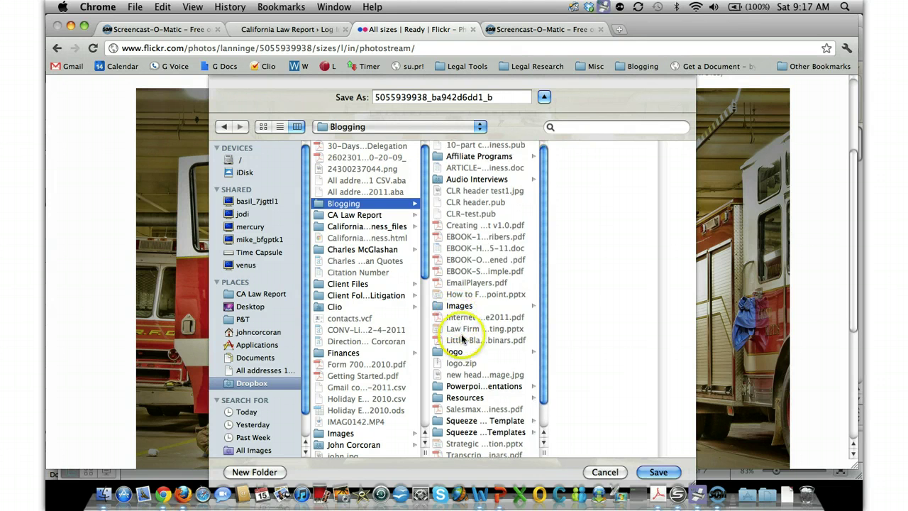
scroll(458, 319, down, 2)
click(464, 280)
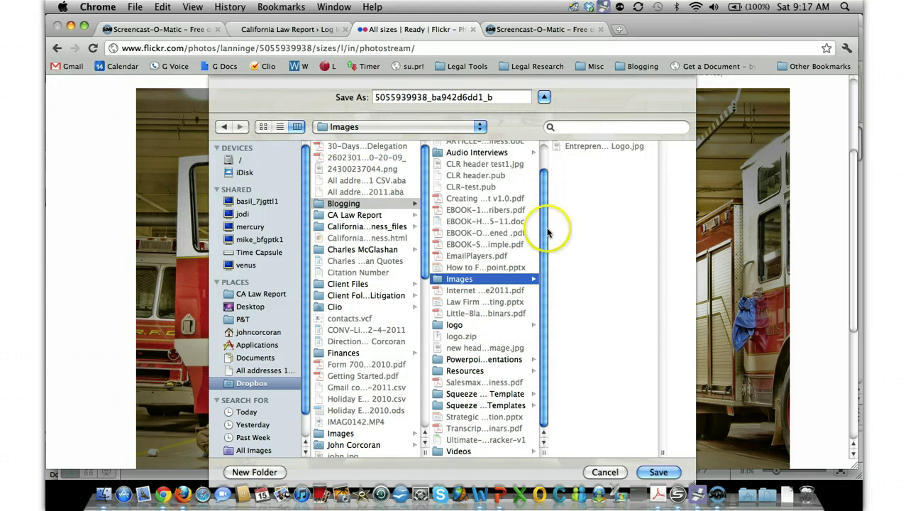
click(497, 99)
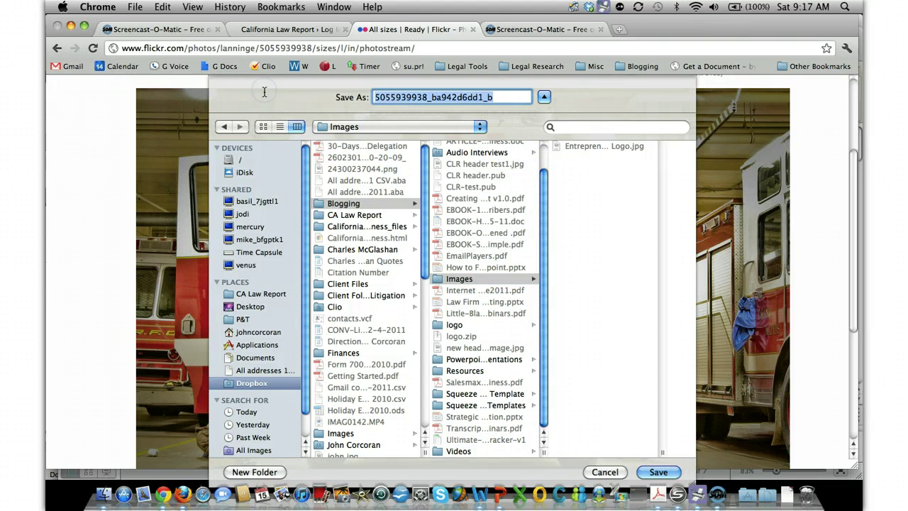
text(red firetruck)
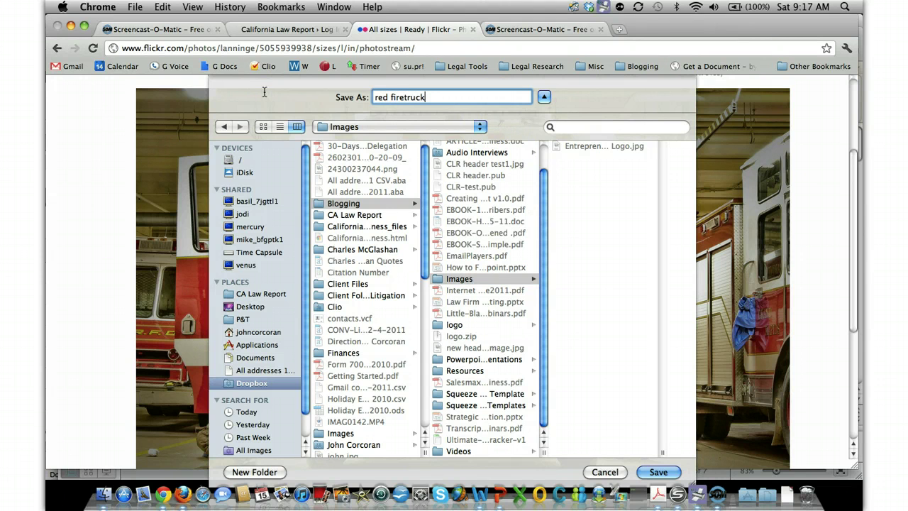
click(658, 472)
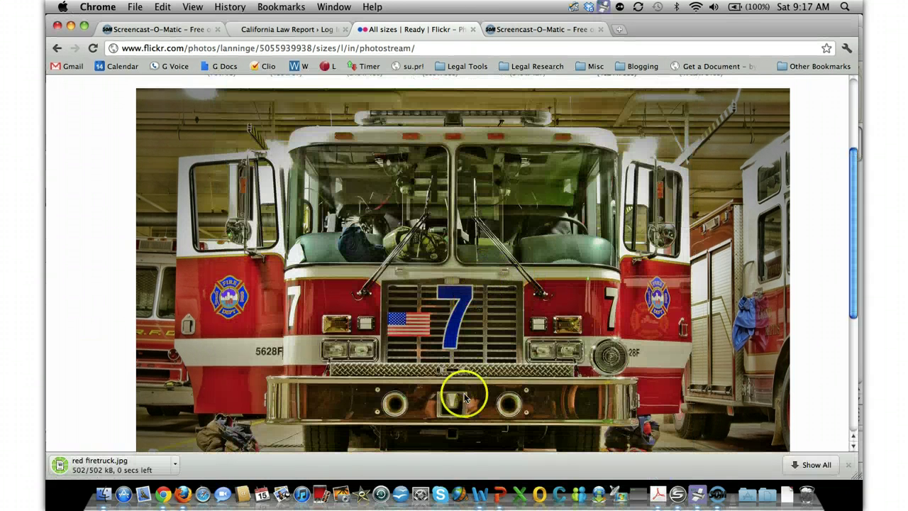
Switch to the California Law Report tab and log in to WordPress
click(296, 31)
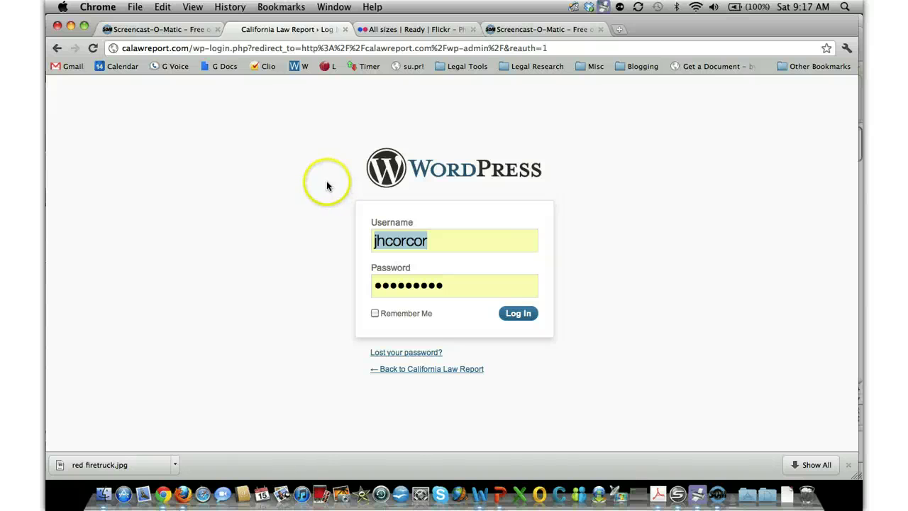
click(522, 312)
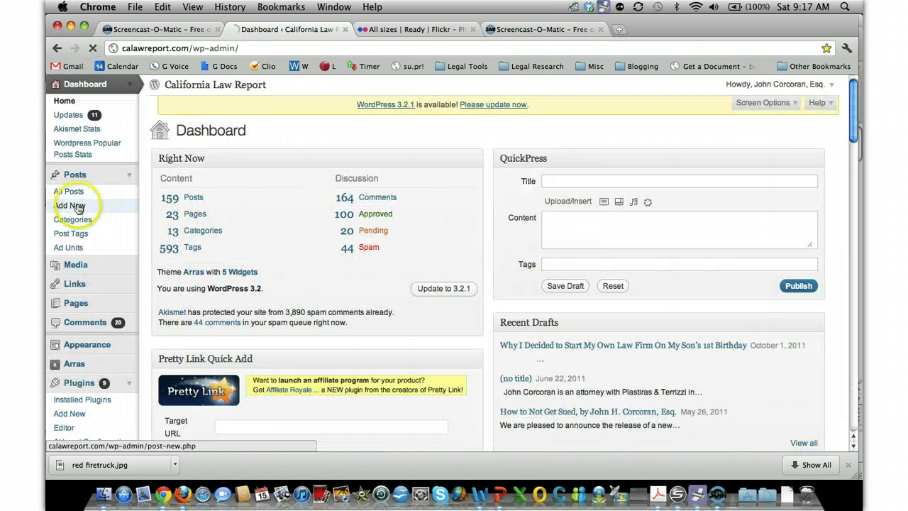
Start a new post titled 'How to Build Your Own Red Firetruck' and write its body
click(78, 207)
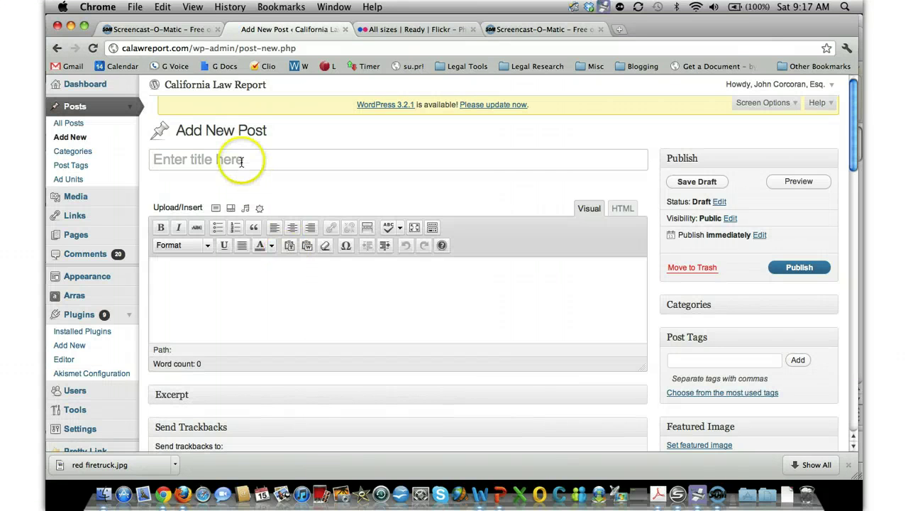
click(242, 162)
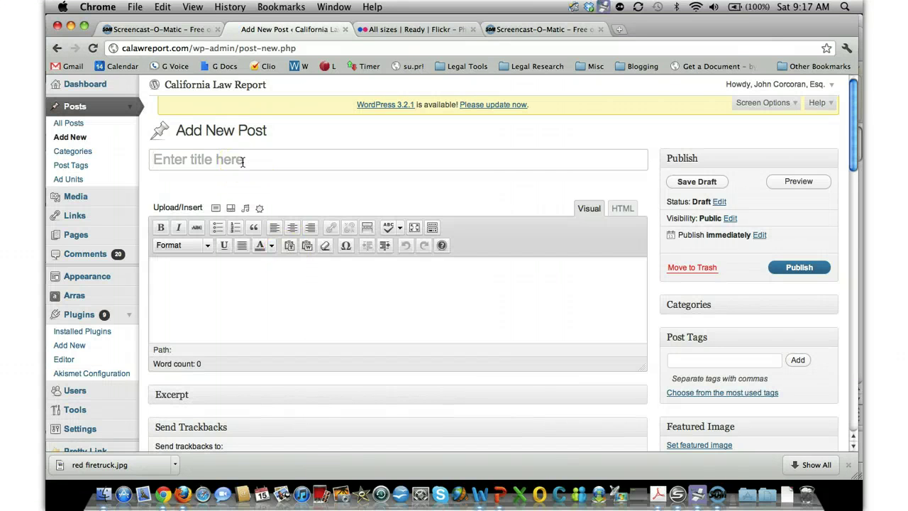
text(How to)
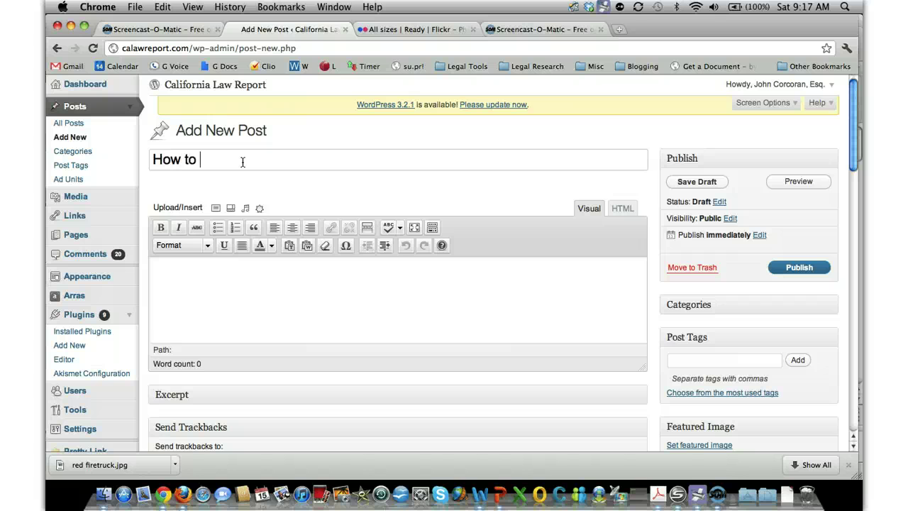
text( Build Your Own Red Firetruck)
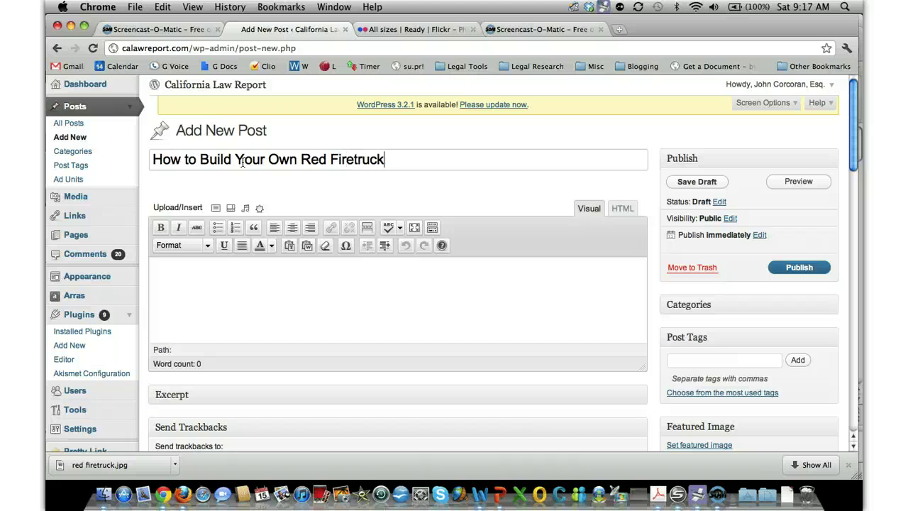
key(Tab)
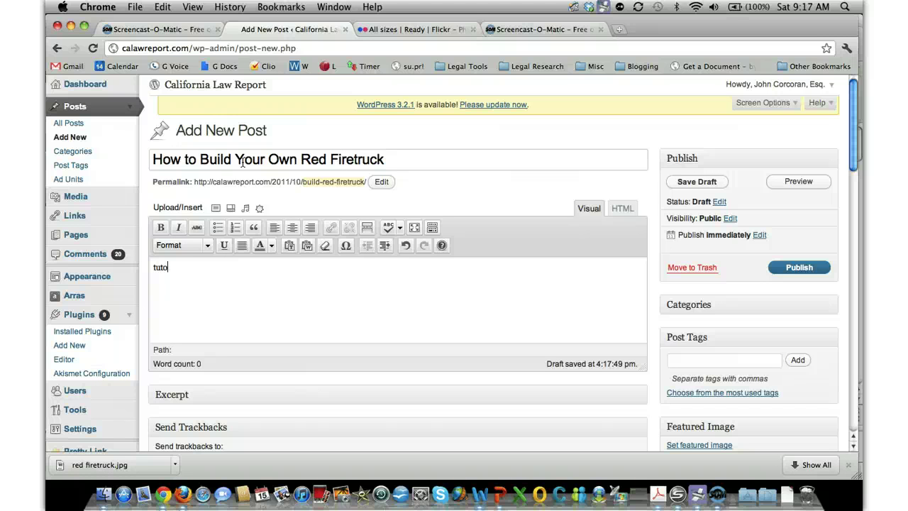
key(Return)
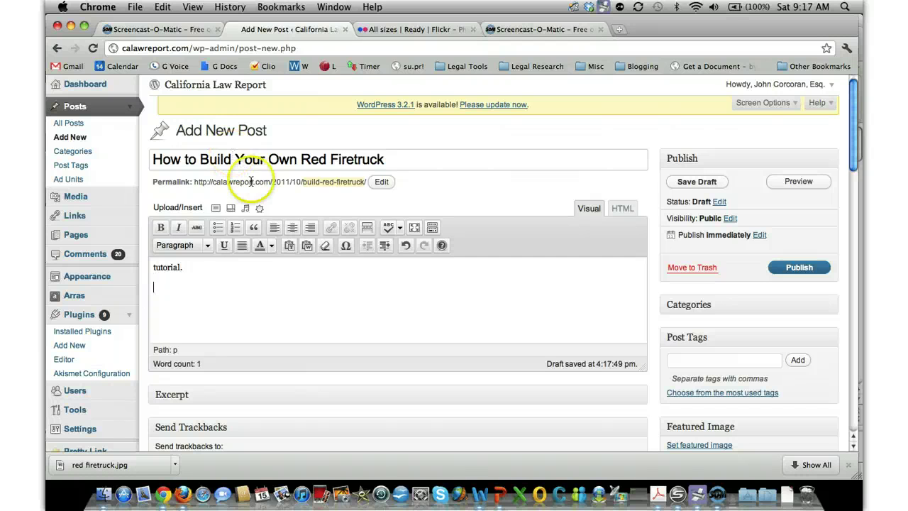
Upload red firetruck.jpg from Blogging > Images through the Add an Image dialog
click(216, 211)
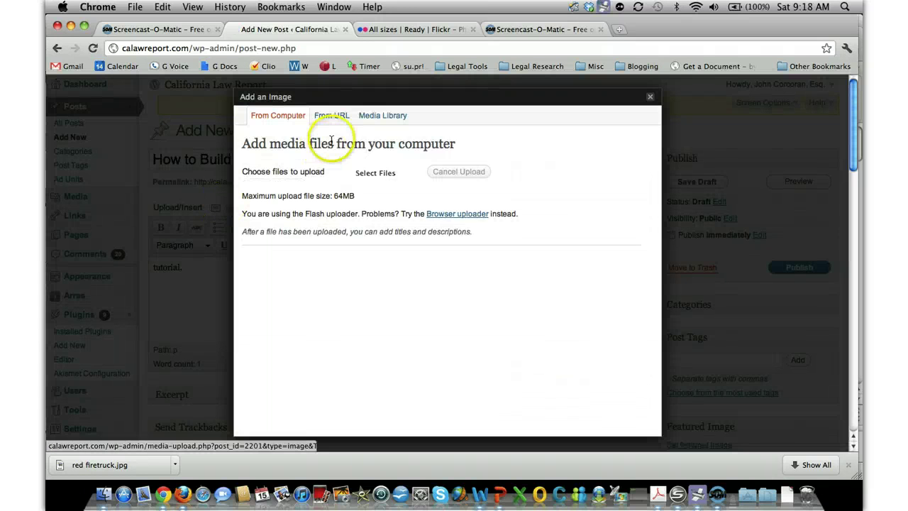
click(364, 175)
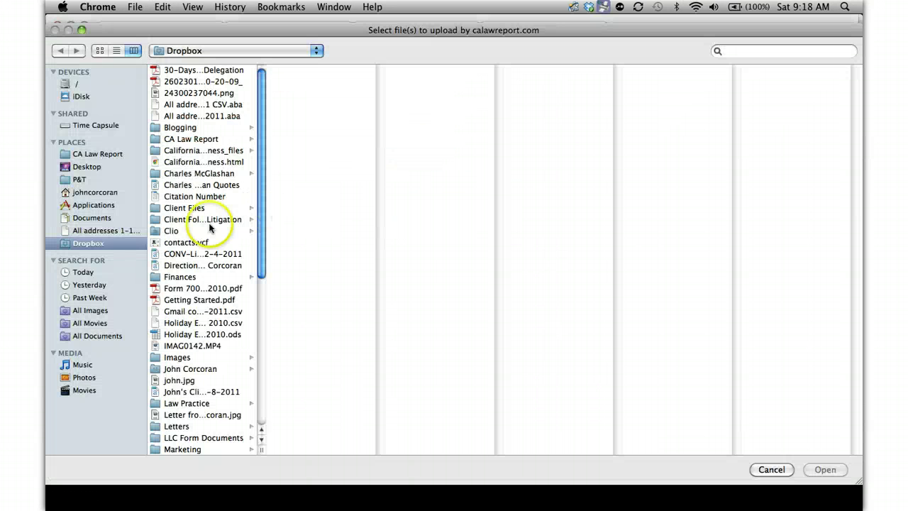
click(198, 128)
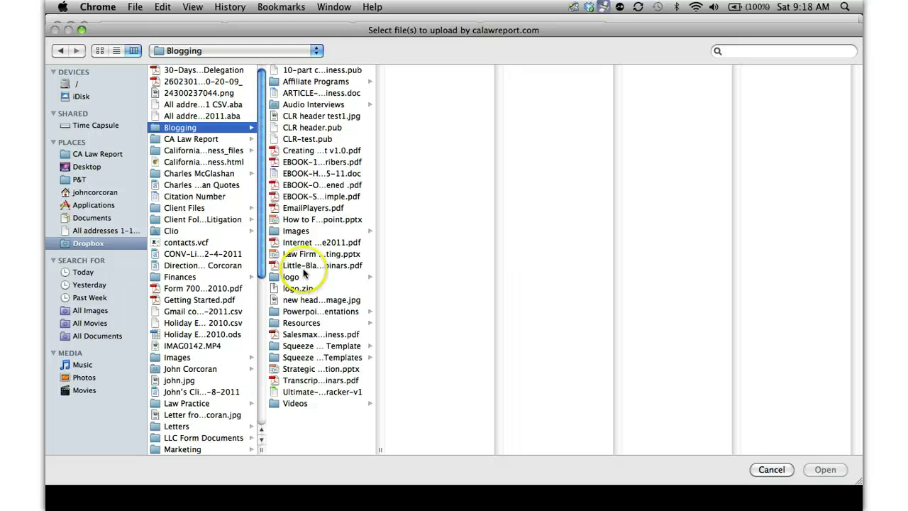
click(312, 231)
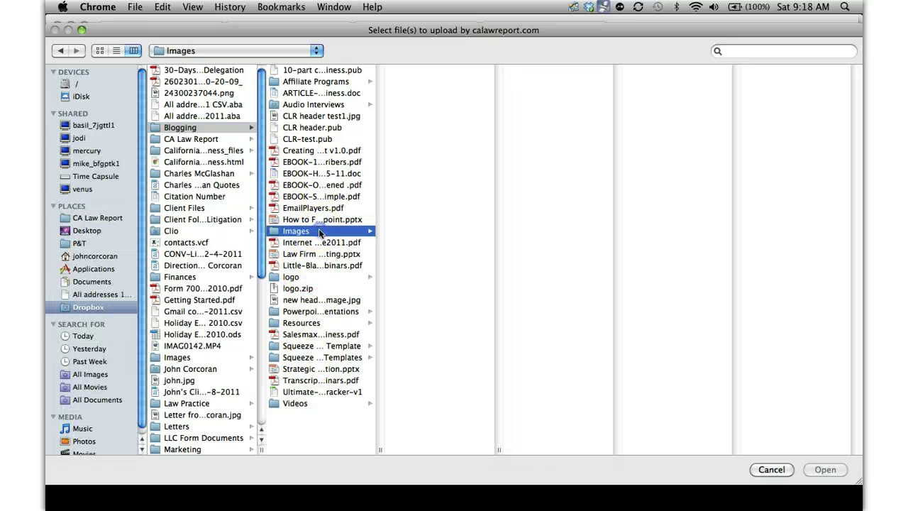
click(433, 81)
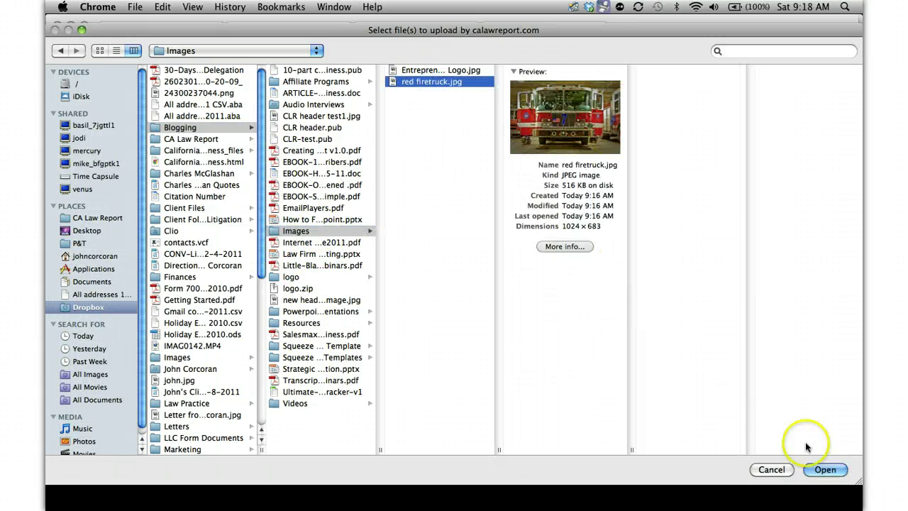
click(822, 468)
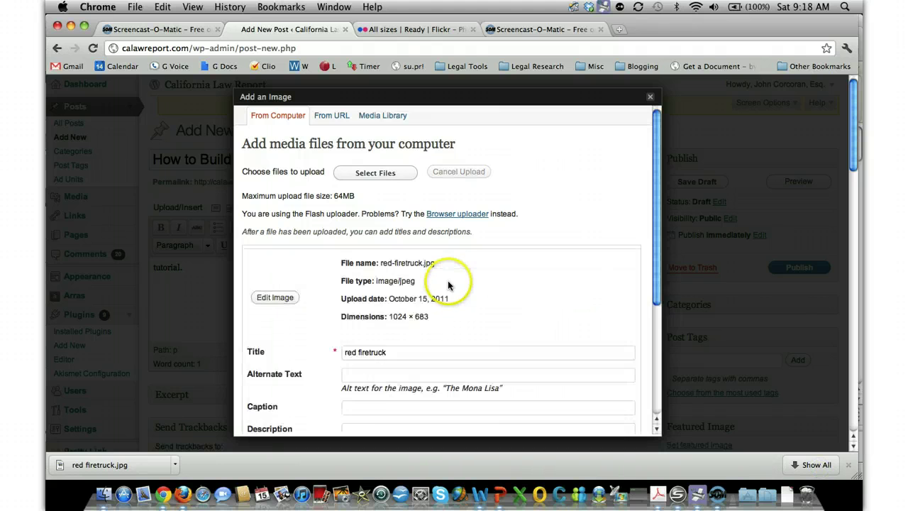
Scroll through the uploaded image's details to its alternate text and caption fields
scroll(448, 280, down, 2)
scroll(322, 270, down, 3)
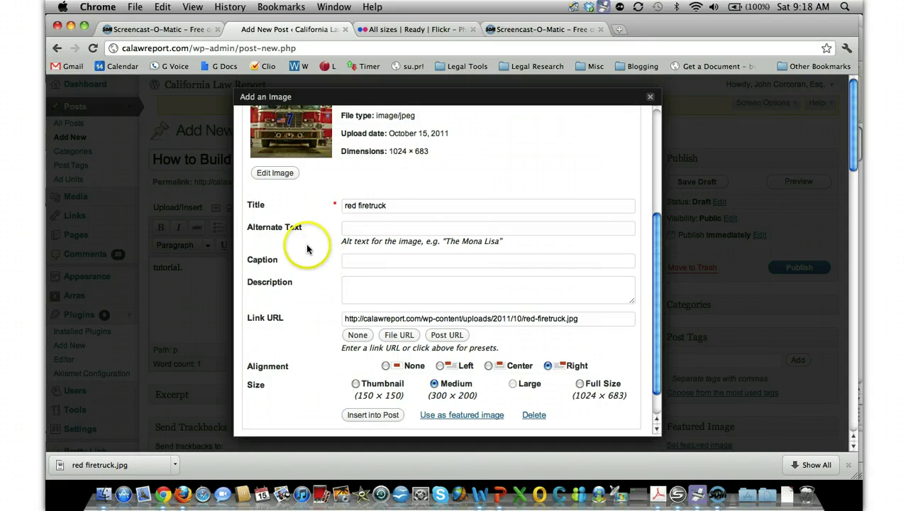
scroll(307, 248, up, 2)
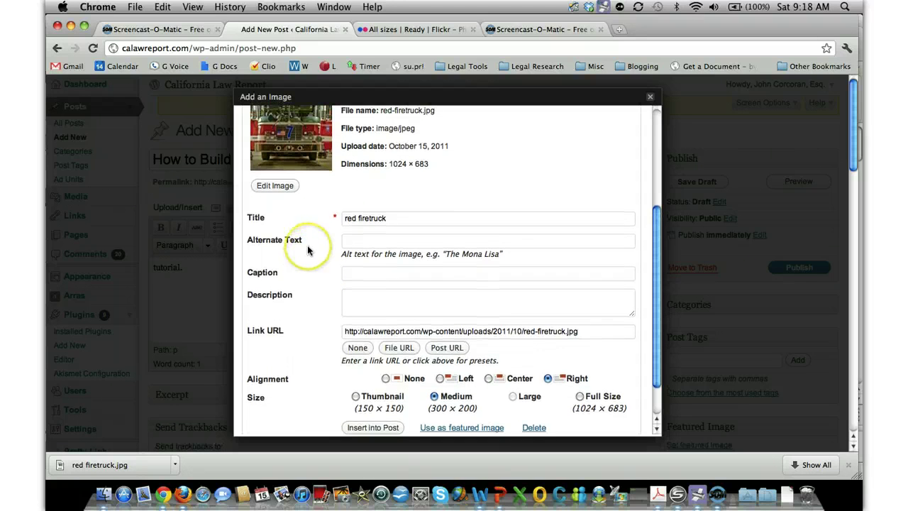
click(386, 250)
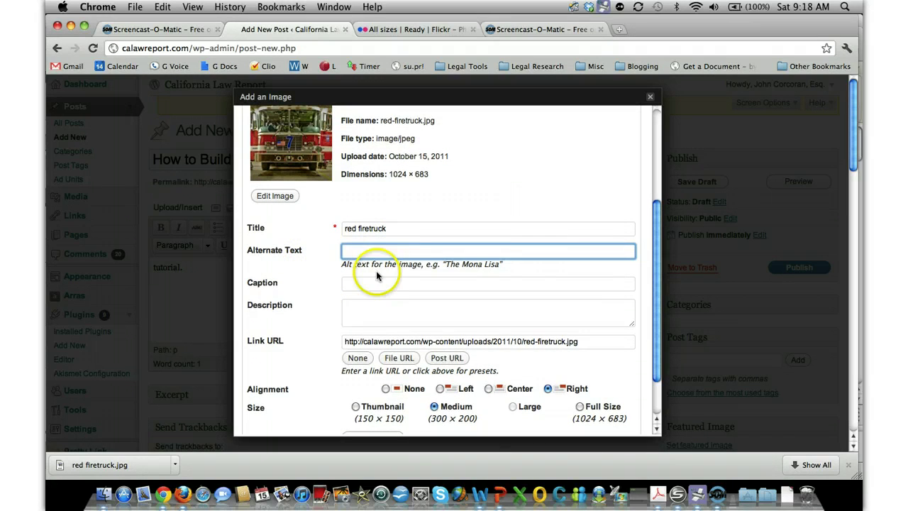
click(394, 283)
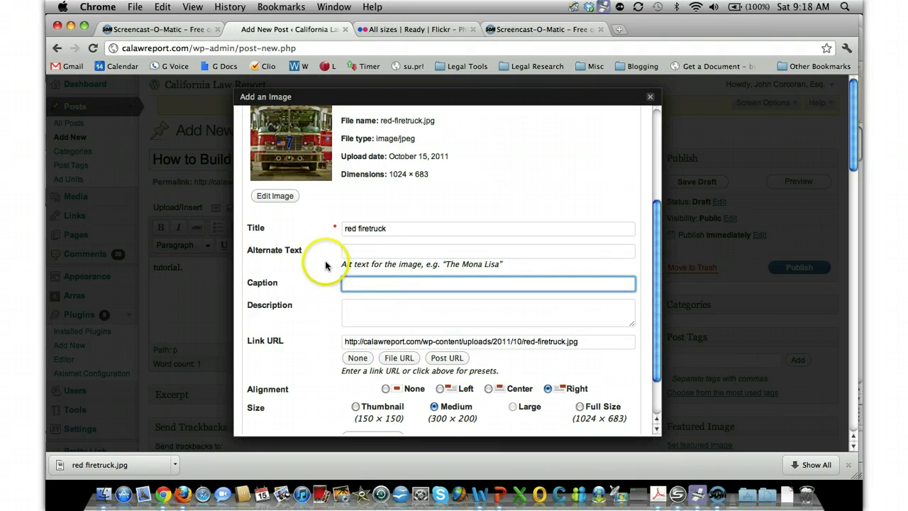
click(371, 250)
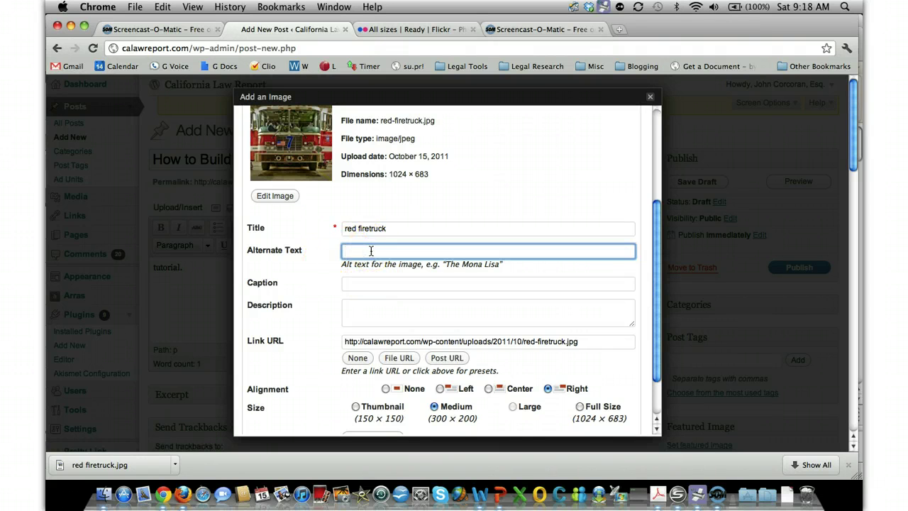
scroll(315, 241, up, 3)
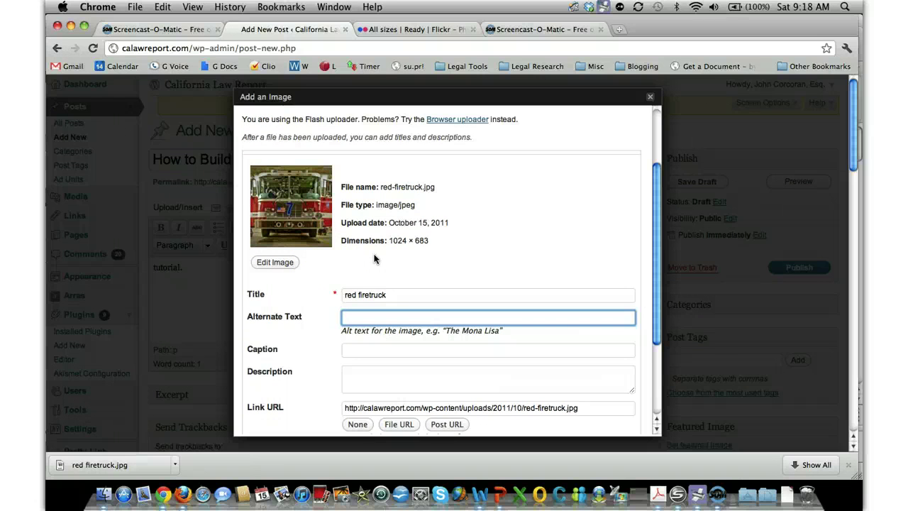
Fill the alt text, description and title with 'red firetruck, red fire engine, fire department'
click(375, 294)
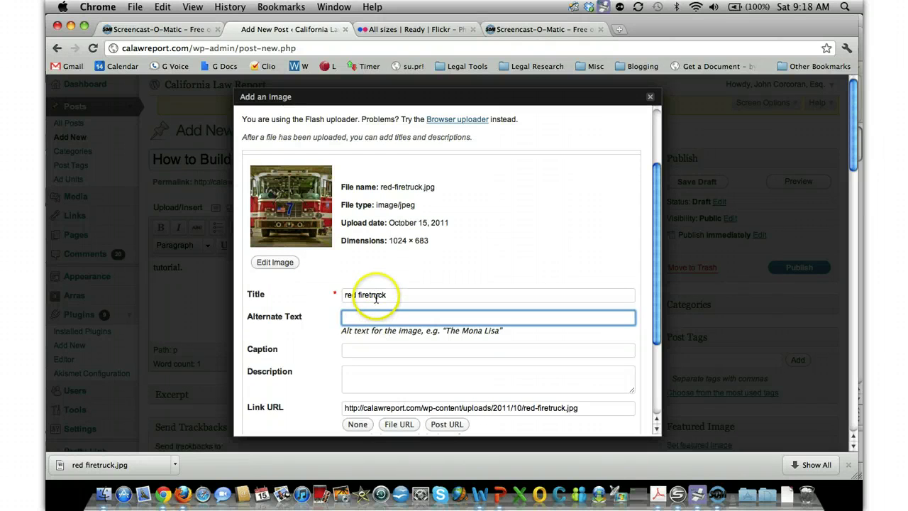
click(370, 318)
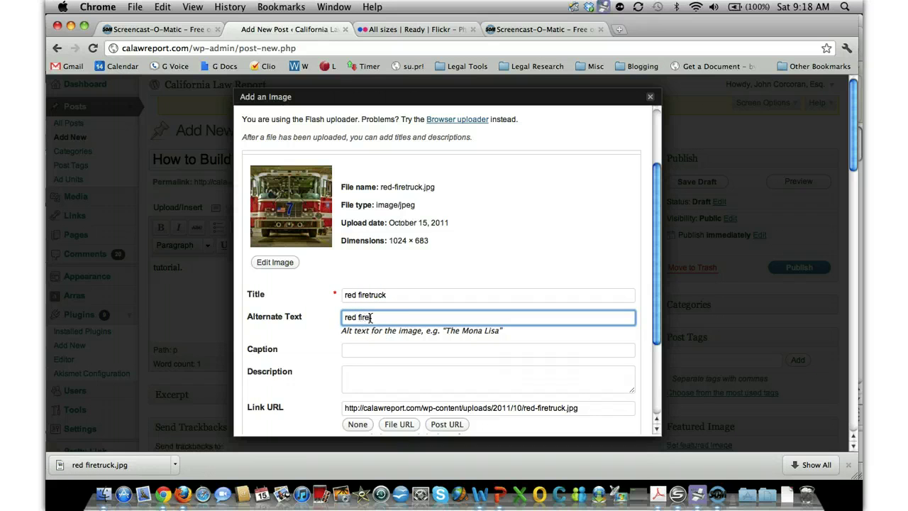
click(370, 371)
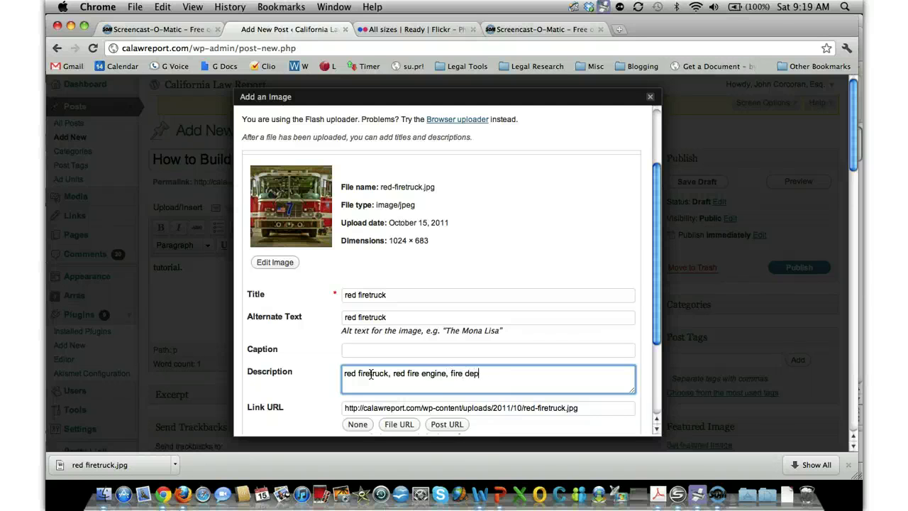
click(402, 319)
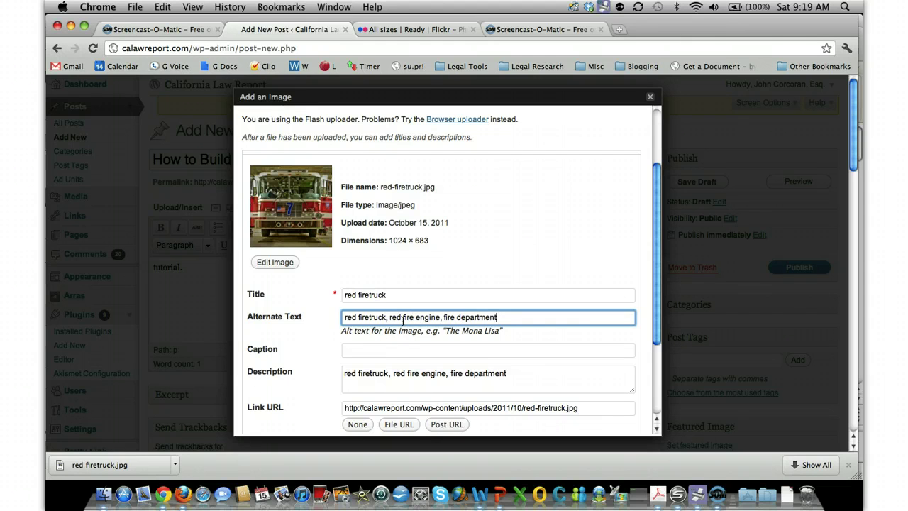
click(400, 294)
text(, r)
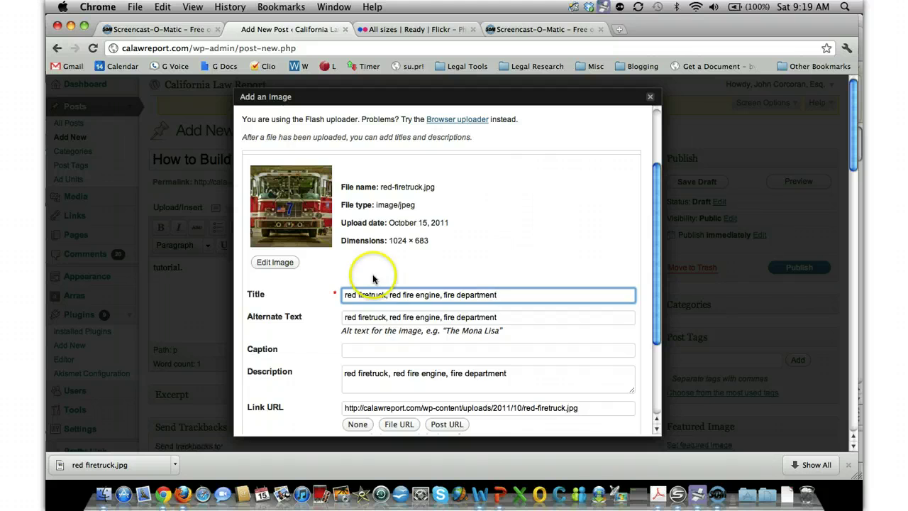
scroll(331, 293, down, 5)
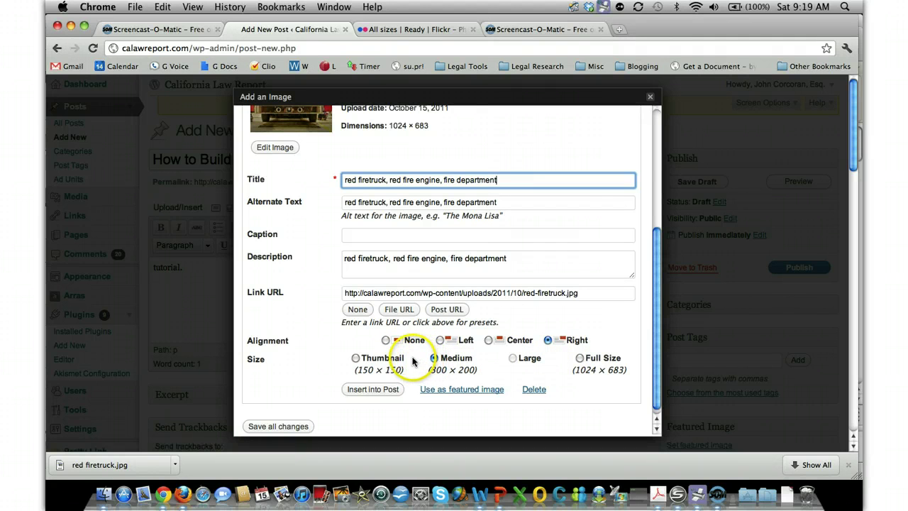
scroll(374, 379, down, 1)
Insert the fire truck image into the post below 'tutorial.' and save the draft
click(374, 381)
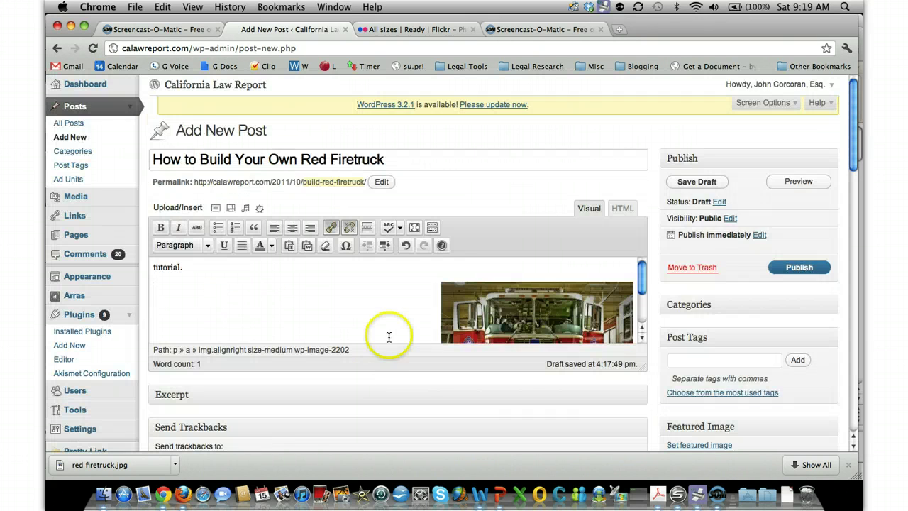
scroll(389, 331, down, 2)
scroll(402, 305, up, 2)
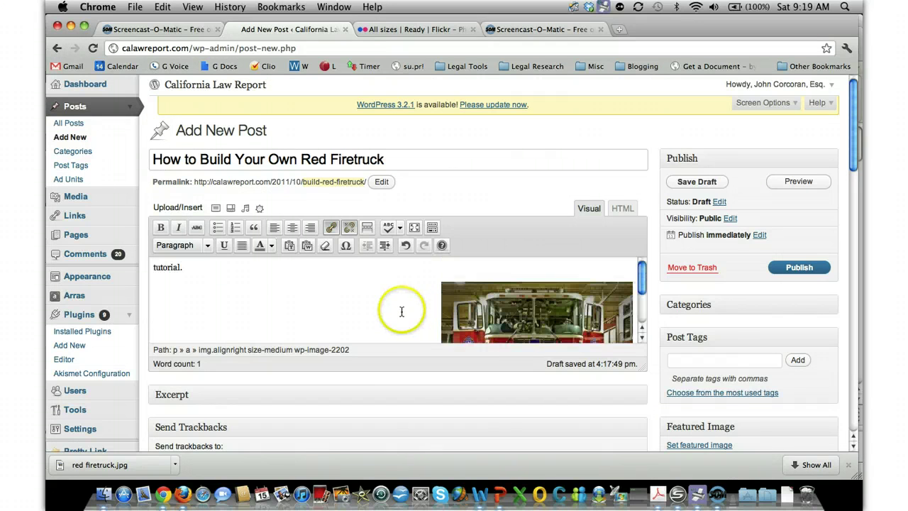
click(402, 308)
click(693, 182)
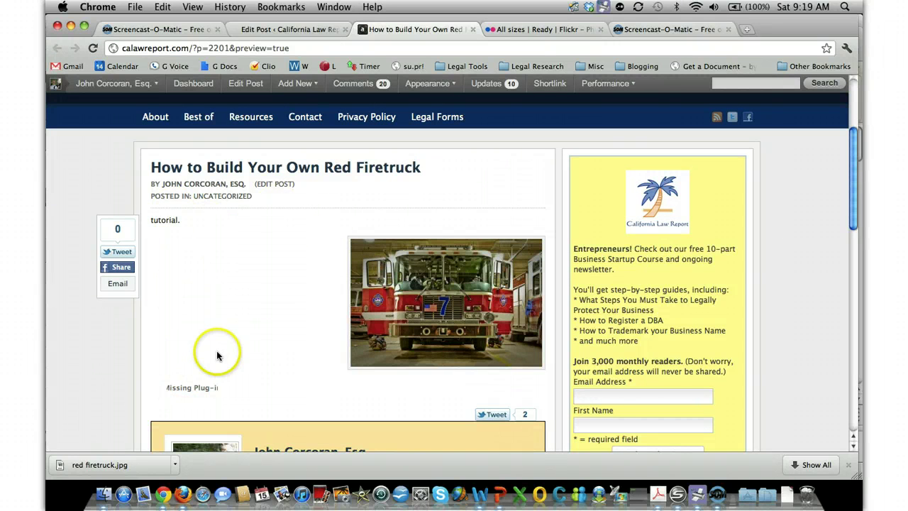
Look over the preview showing the fire truck photo right-aligned below 'tutorial.'
scroll(234, 312, up, 1)
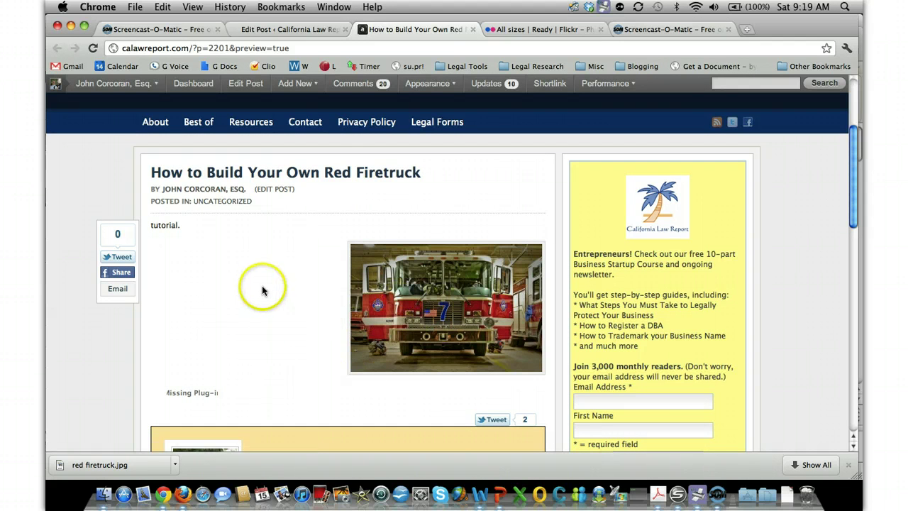
click(306, 29)
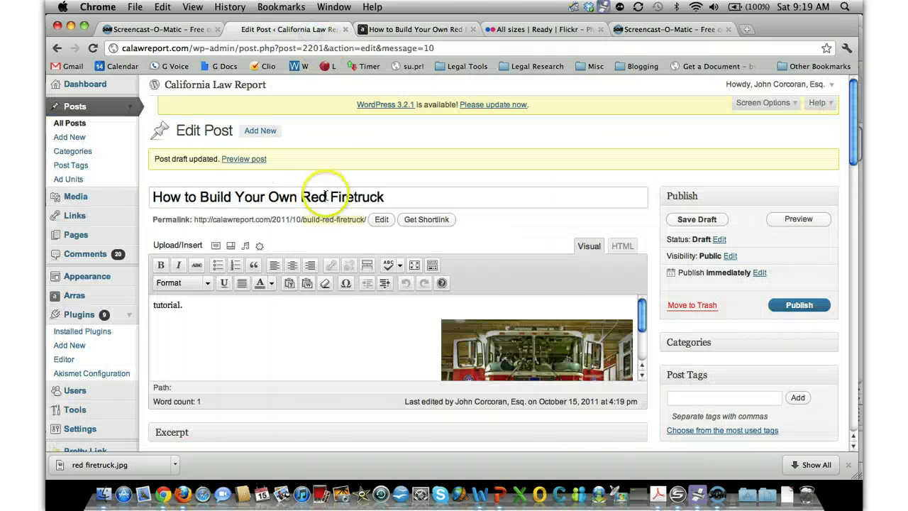
click(493, 344)
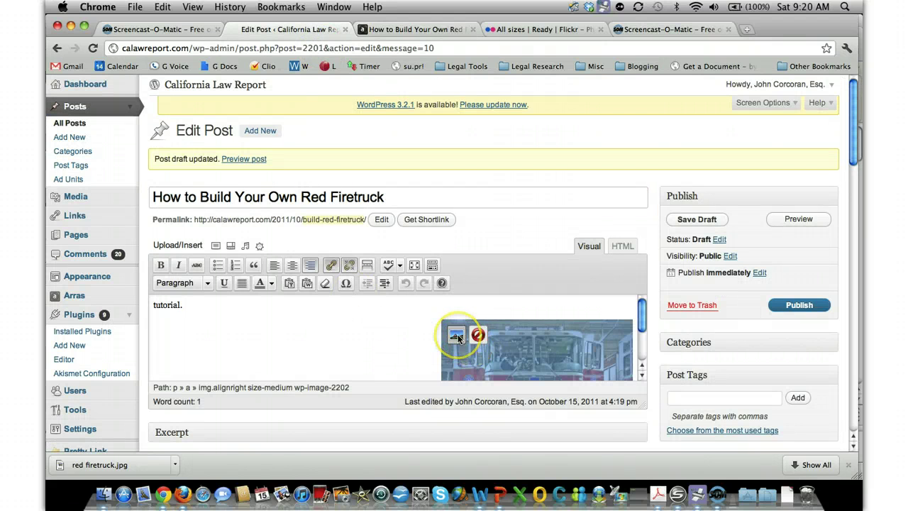
click(457, 336)
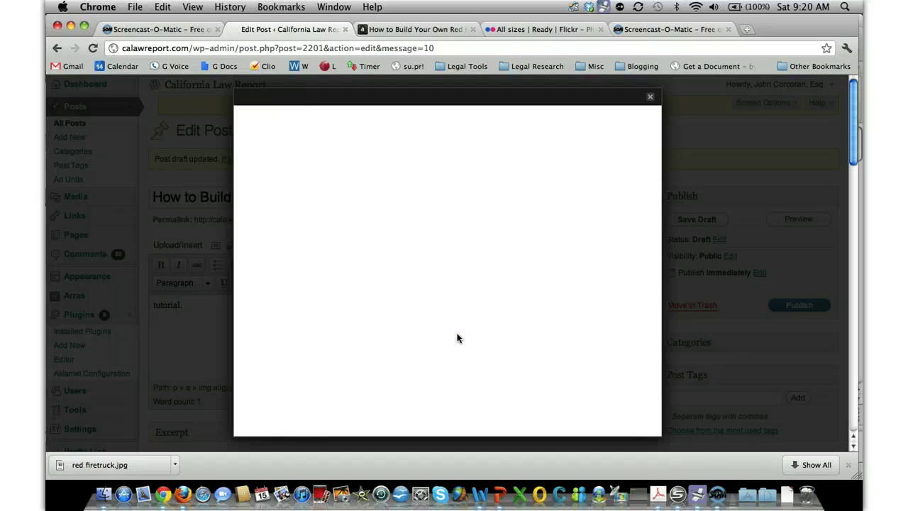
click(330, 117)
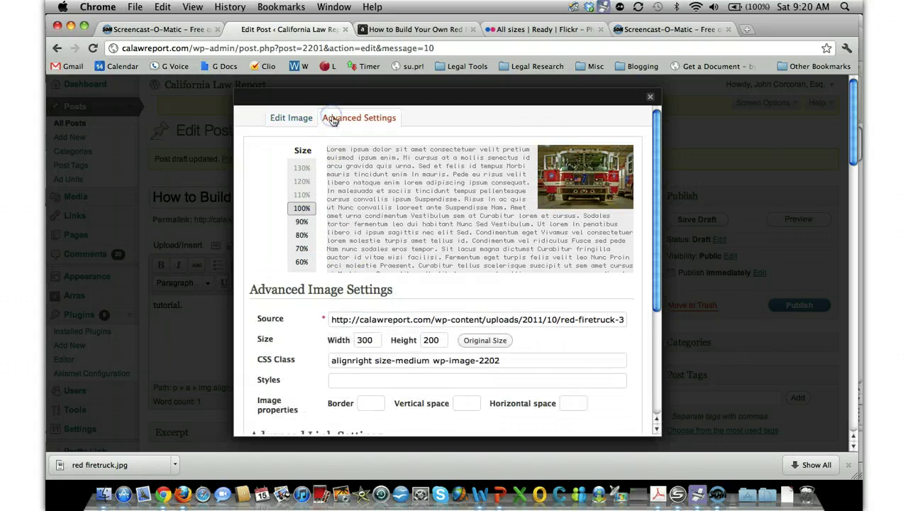
scroll(362, 358, down, 5)
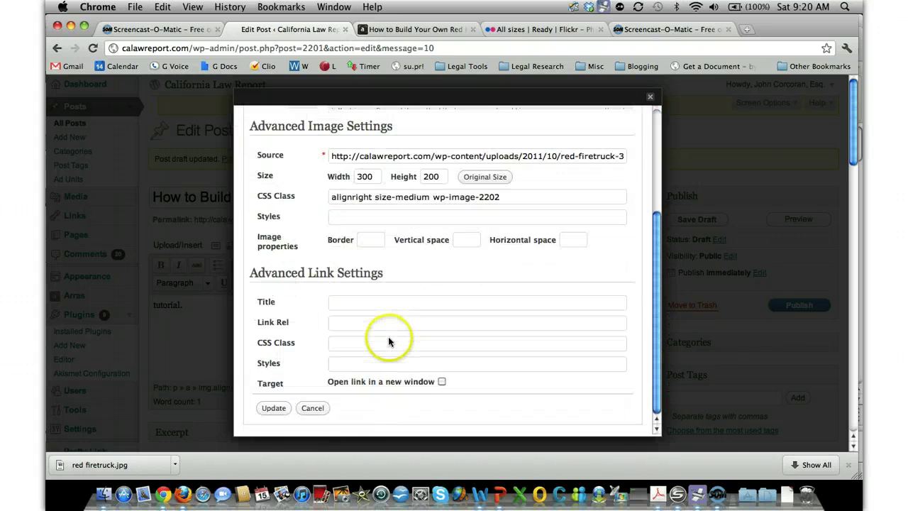
click(296, 120)
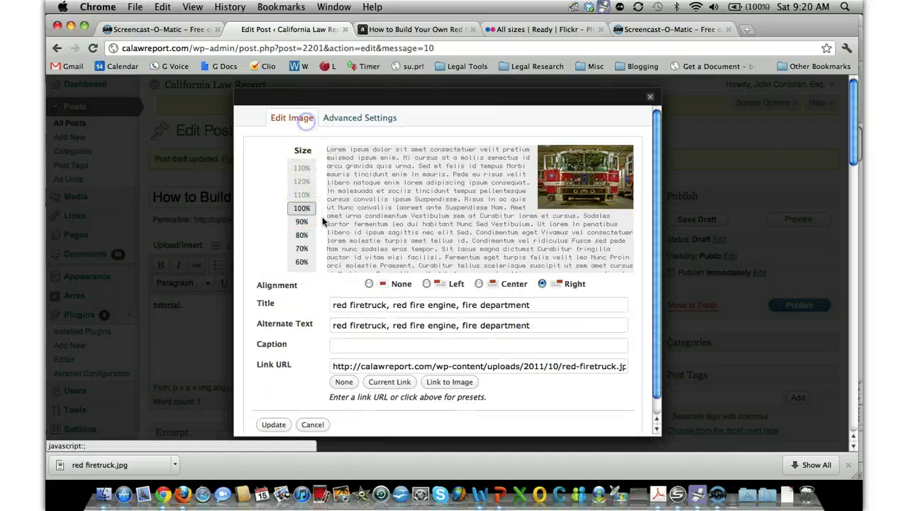
click(426, 284)
click(479, 284)
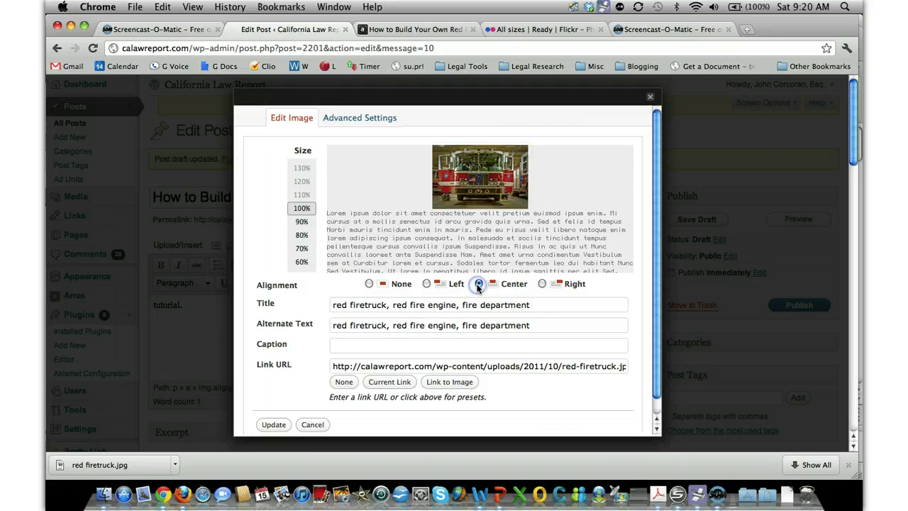
click(356, 119)
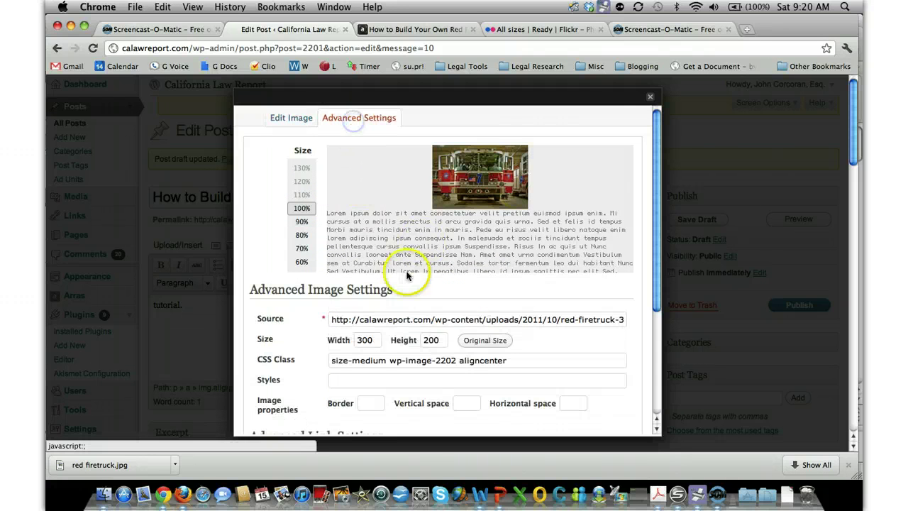
scroll(407, 335, down, 5)
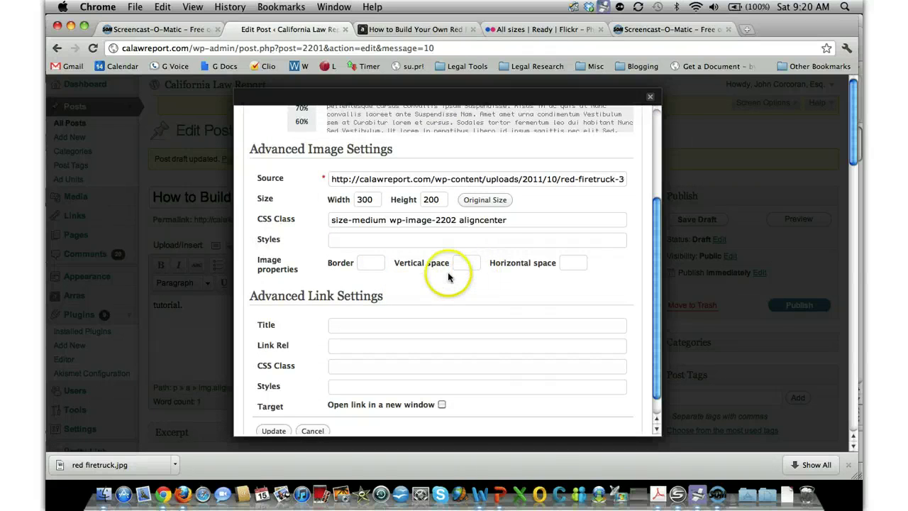
scroll(453, 265, up, 5)
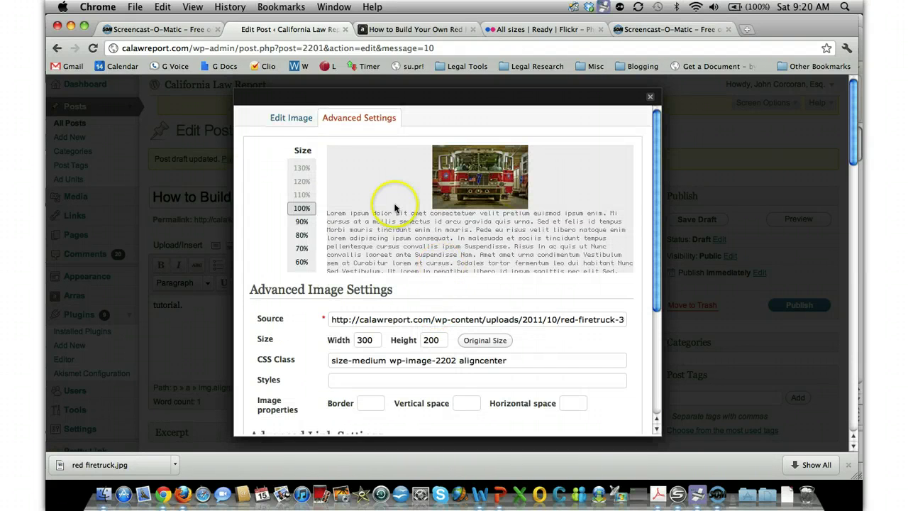
click(300, 122)
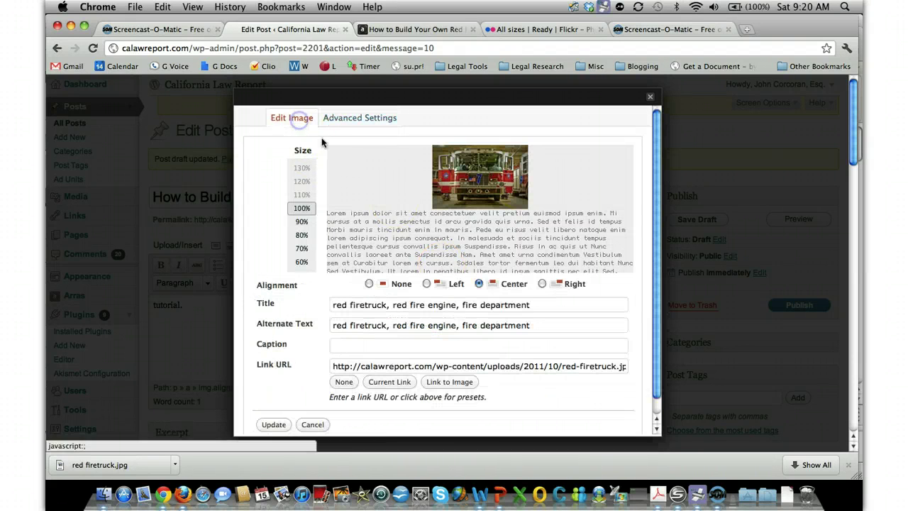
click(649, 97)
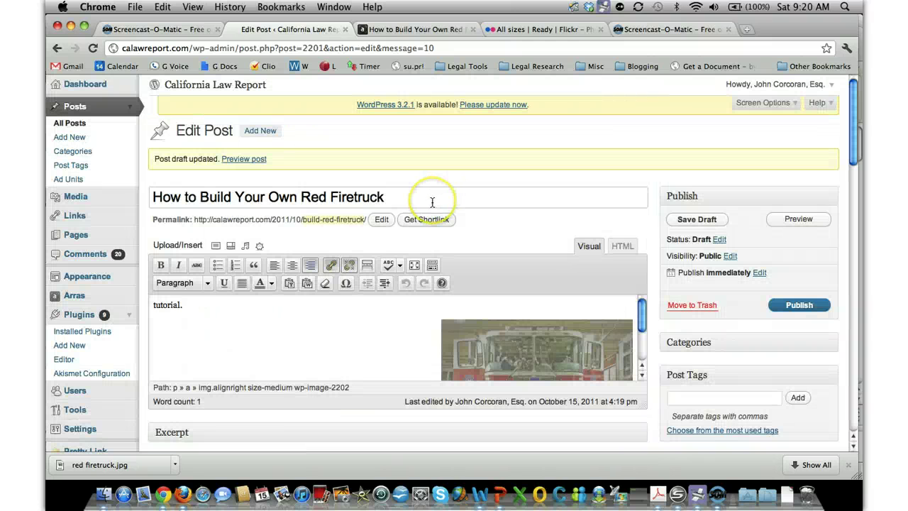